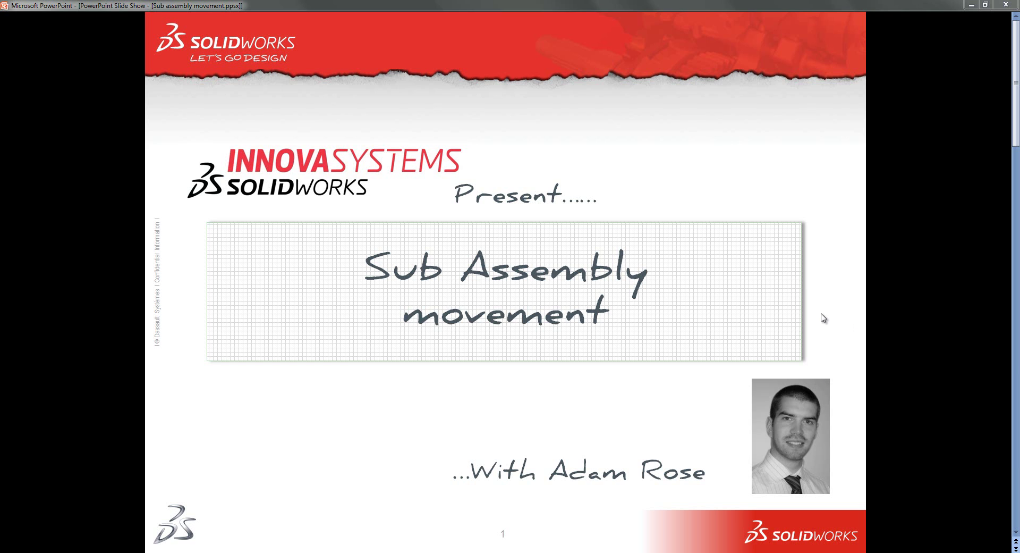
Bring up the Windows task switcher from the 'Sub Assembly movement' slide show.
key(alt+Tab)
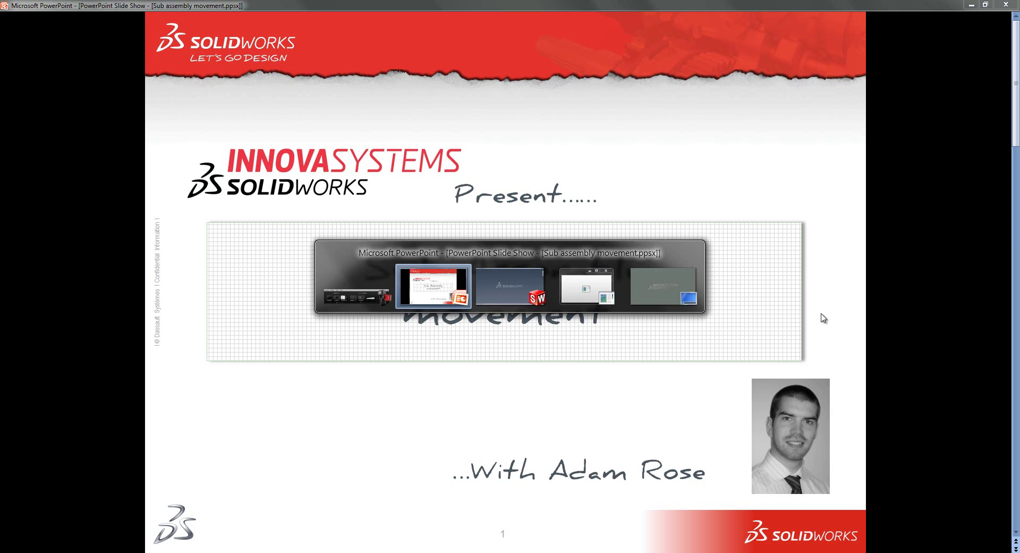
Switch to SolidWorks, open Upper_Cover.SLDASM from recent documents, and swing the lid open.
key(alt+Tab)
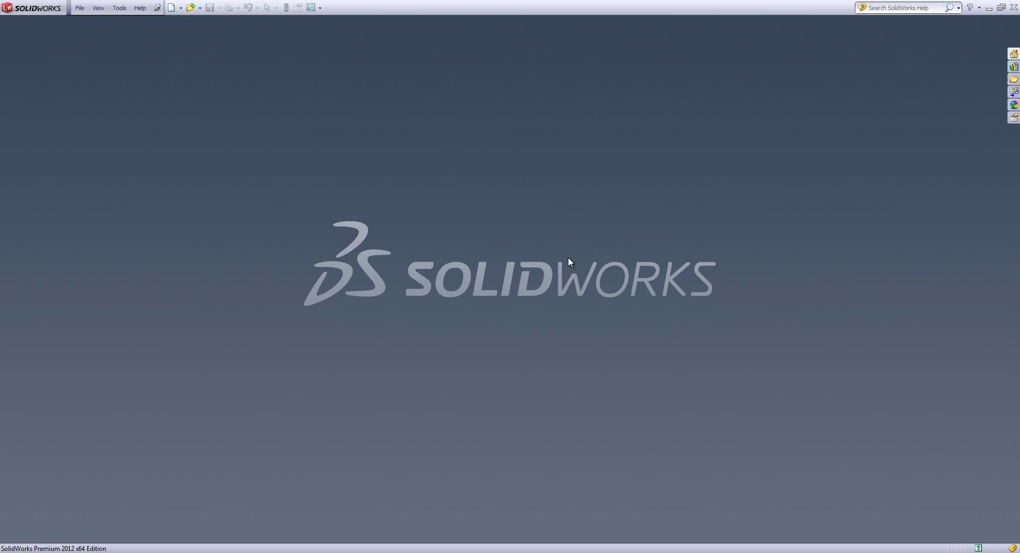
key(r)
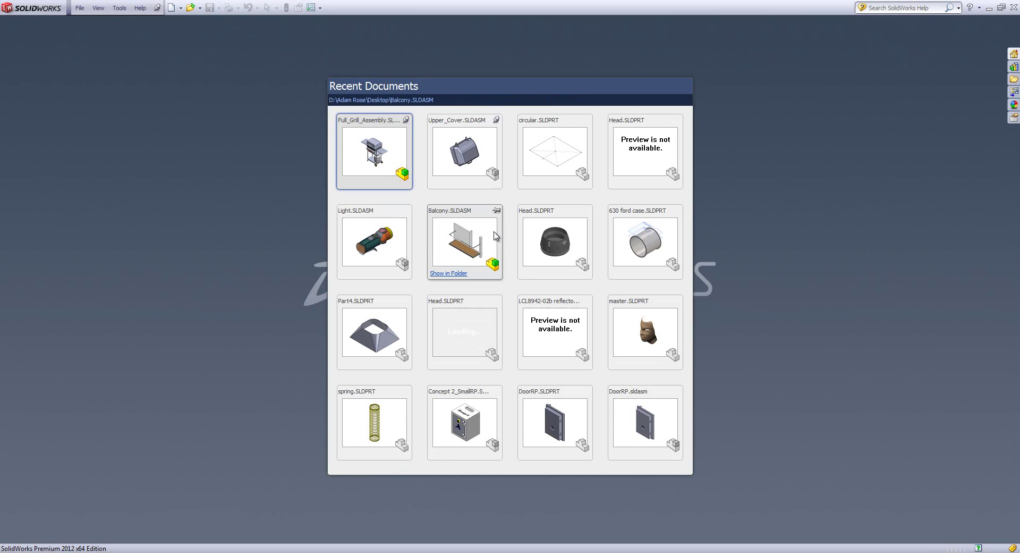
click(464, 154)
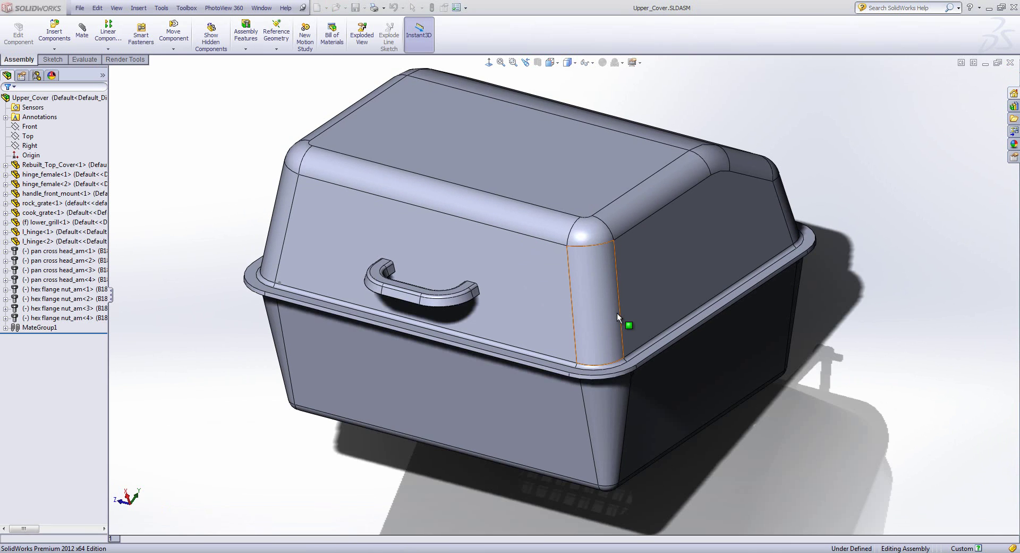
scroll(619, 313, up, 3)
drag(640, 264, 608, 120)
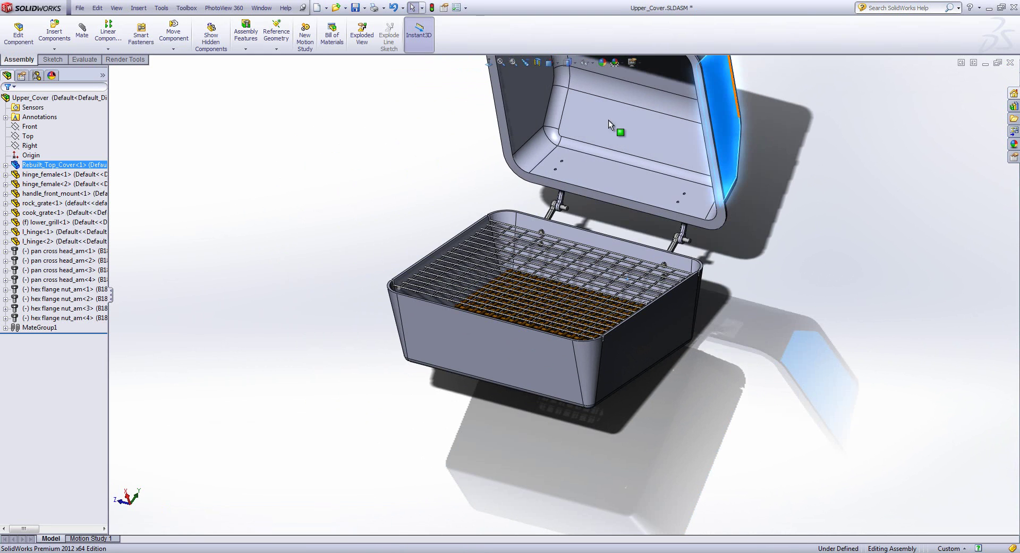
Expand MateGroup1 to inspect LimitAngle3, then swing the lid shut and back open.
click(5, 328)
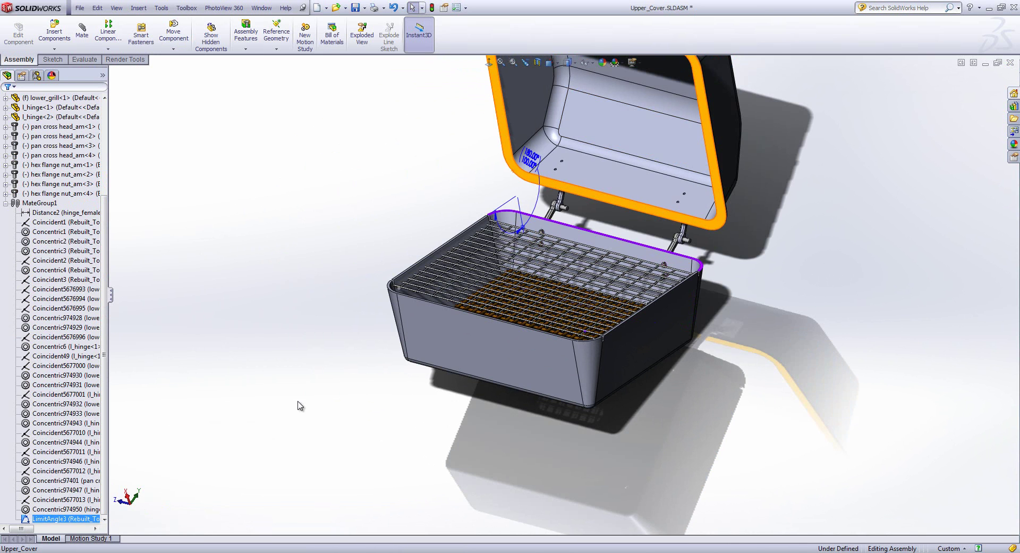
key(f)
drag(674, 169, 624, 303)
click(771, 274)
scroll(574, 334, up, 4)
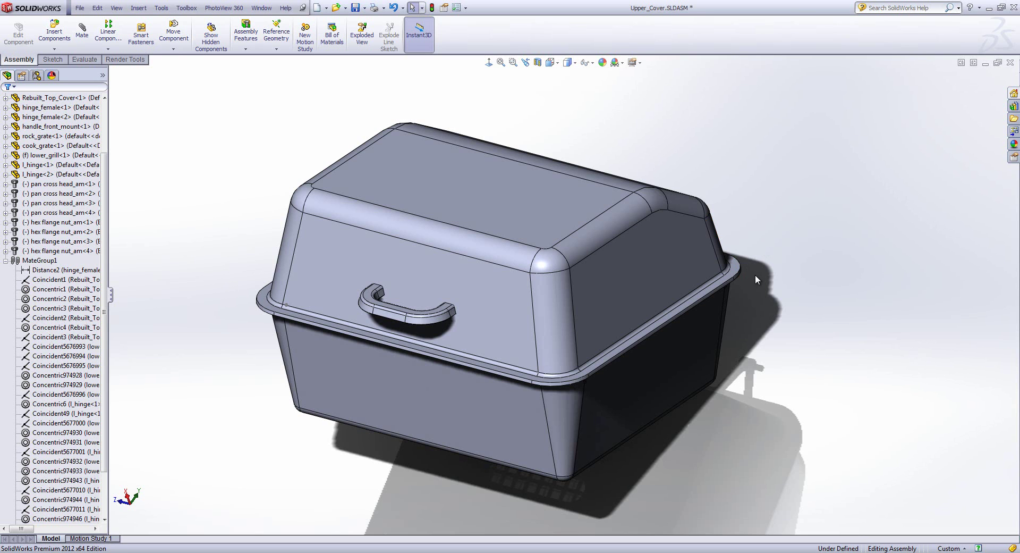
drag(636, 266, 654, 289)
Open Full_Grill_Assembly.SLDASM from the recent documents list.
key(Escape)
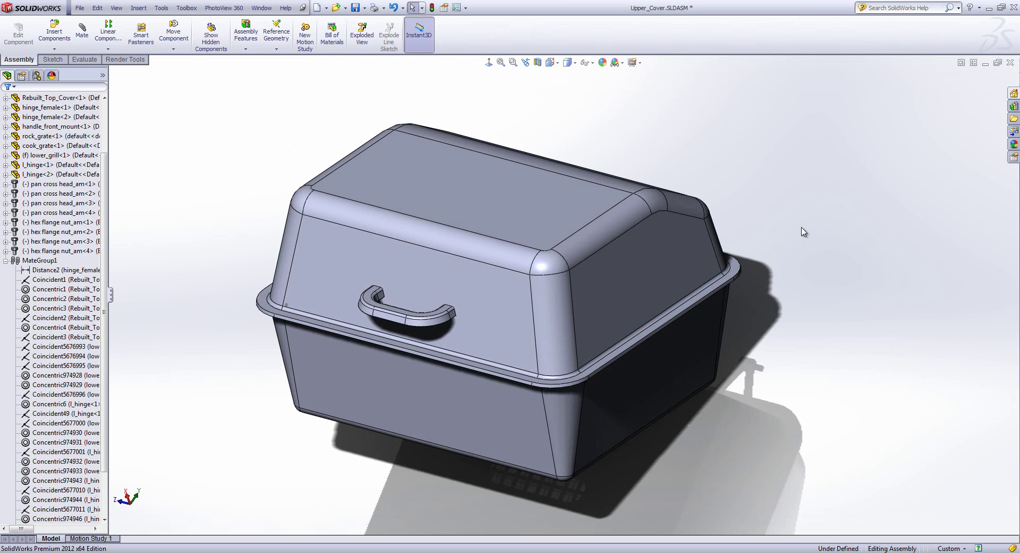
key(r)
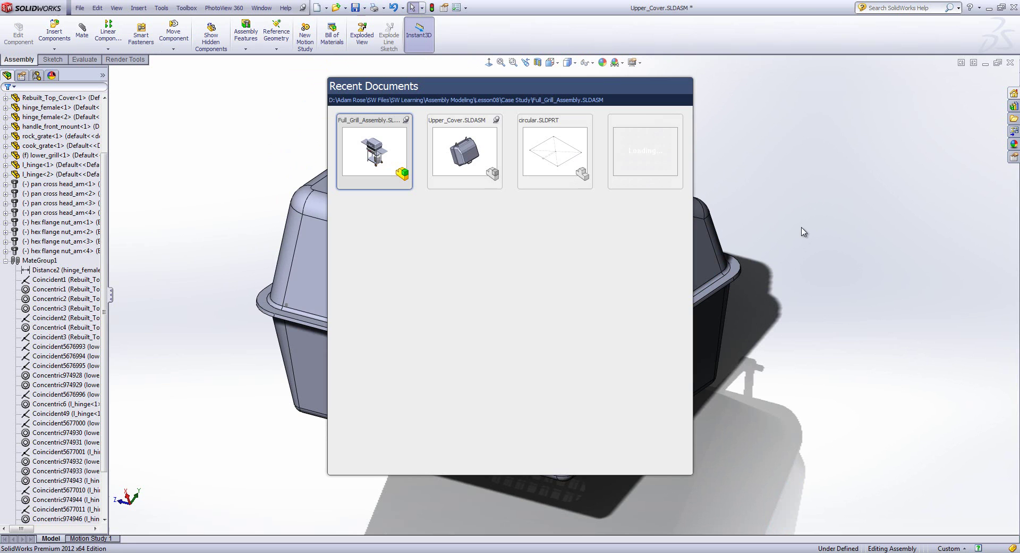
click(386, 165)
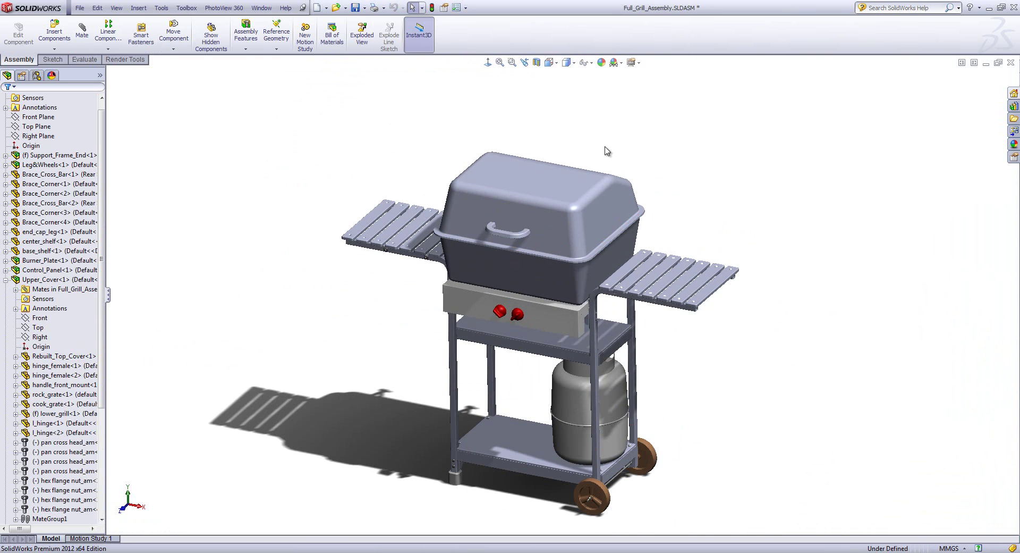
Try dragging the lid open; it won't move because the cover is fully defined.
drag(540, 241, 577, 120)
drag(540, 242, 599, 94)
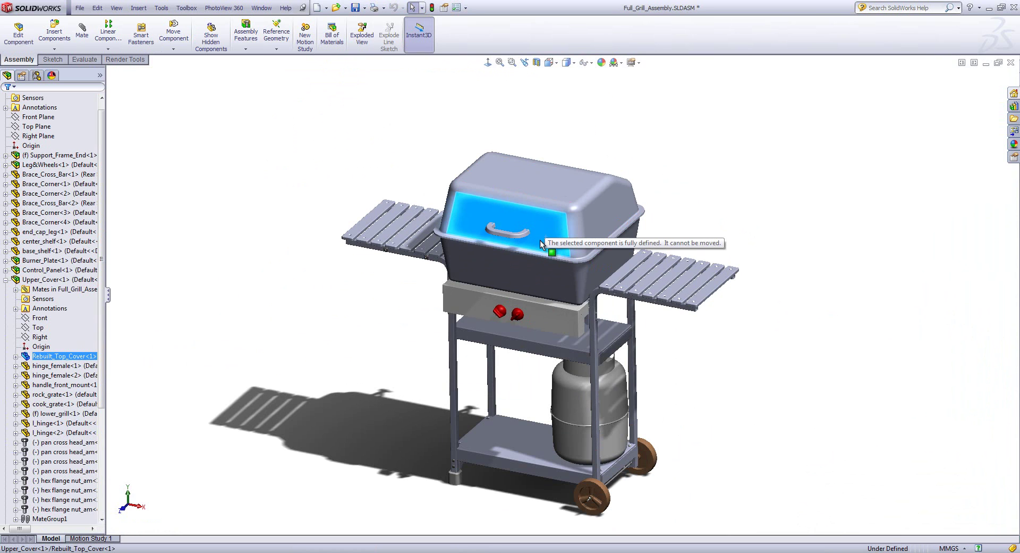
drag(540, 240, 579, 131)
click(578, 131)
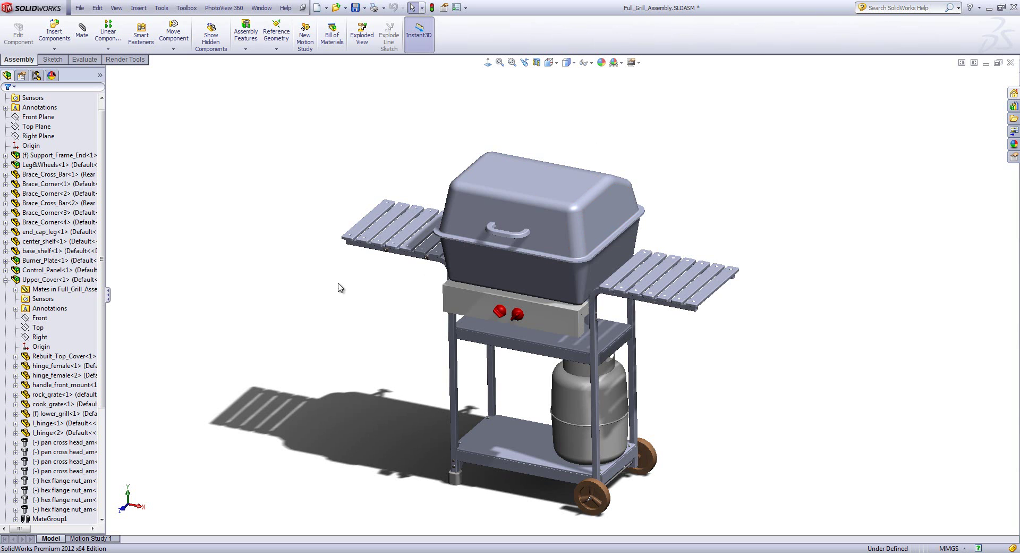
Change the Upper_Cover component's Solve as property from Rigid to Flexible.
right_click(61, 280)
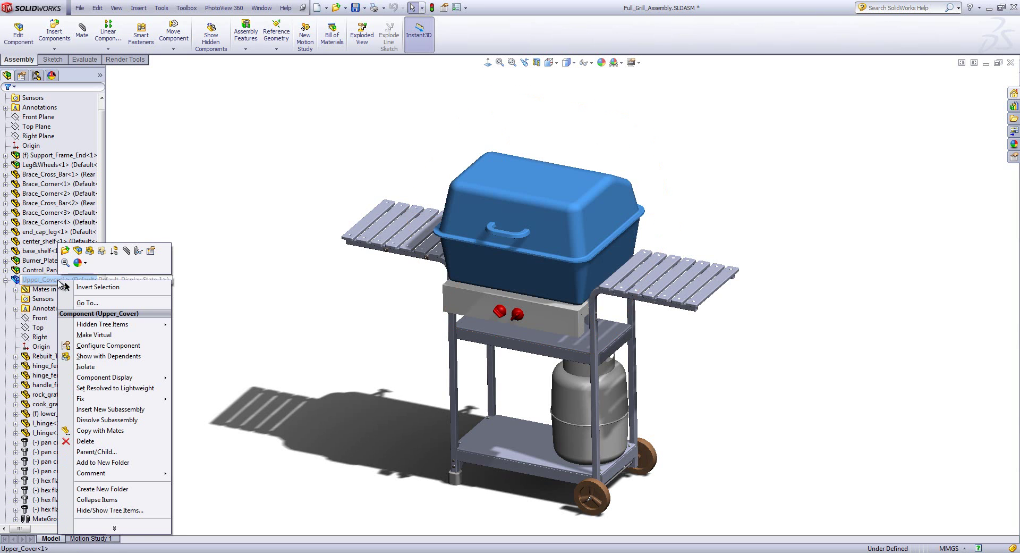
click(152, 252)
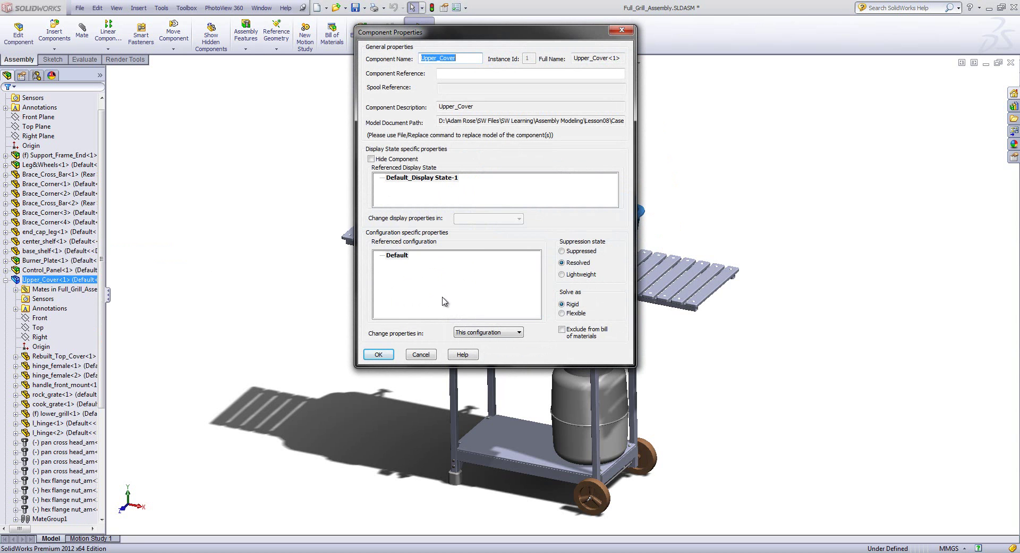
click(562, 313)
click(374, 355)
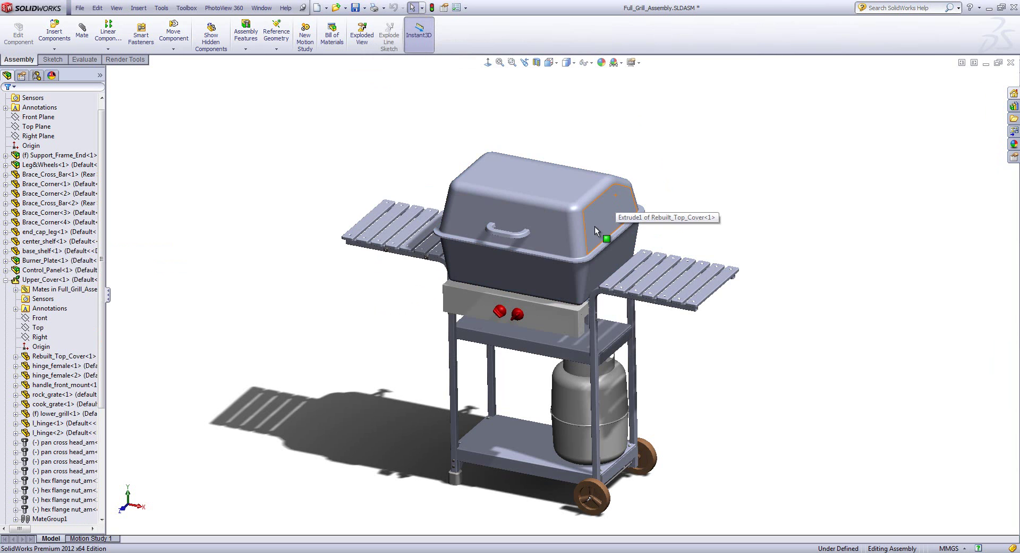
drag(594, 225, 572, 233)
key(Escape)
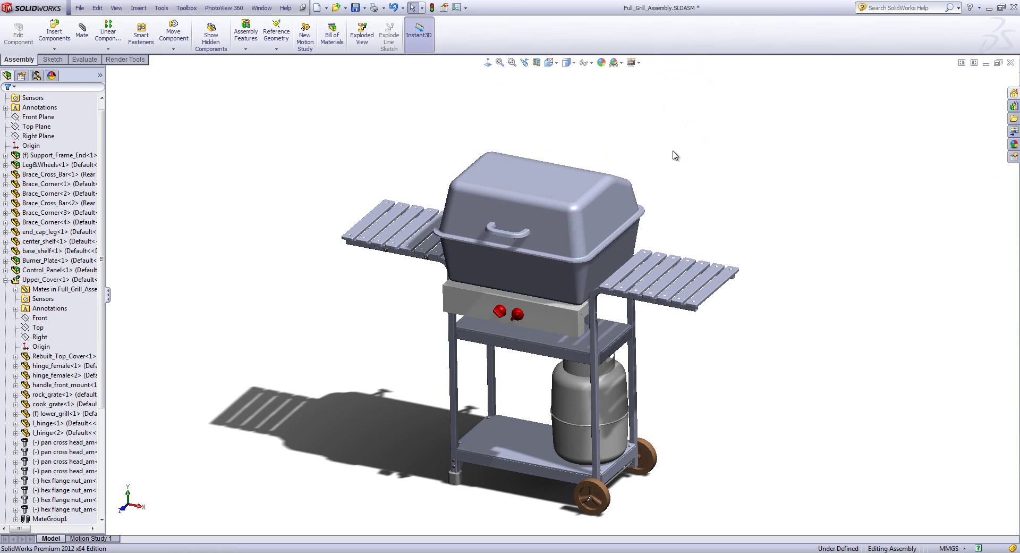
drag(627, 212, 652, 92)
drag(581, 185, 575, 256)
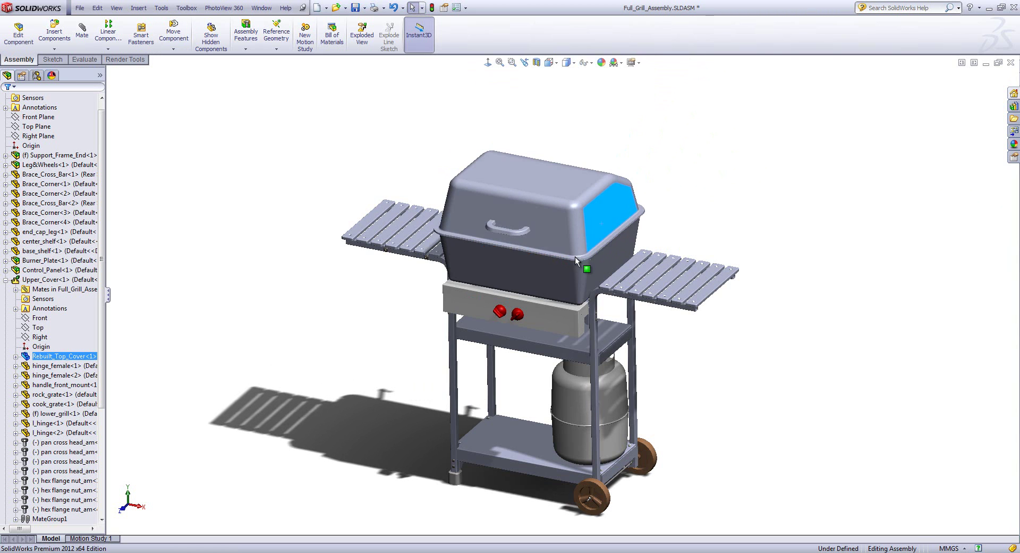
drag(597, 151, 657, 153)
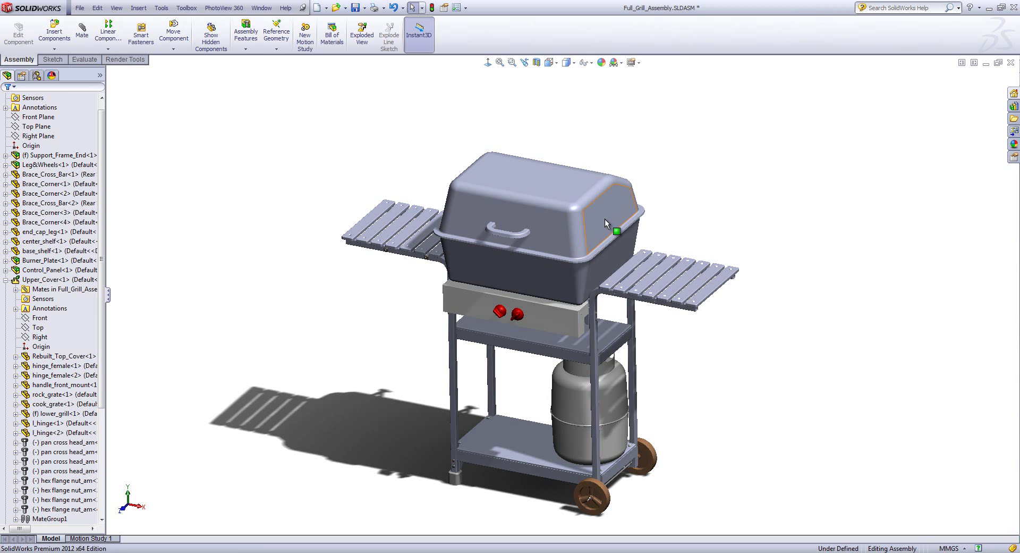
mouse_move(605, 218)
mouse_down()
mouse_move(685, 106)
mouse_move(605, 170)
mouse_move(589, 228)
mouse_up()
click(694, 206)
Return to Upper_Cover and start adding a new configuration from its configurations list.
key(ctrl+Tab)
scroll(601, 286, up, 3)
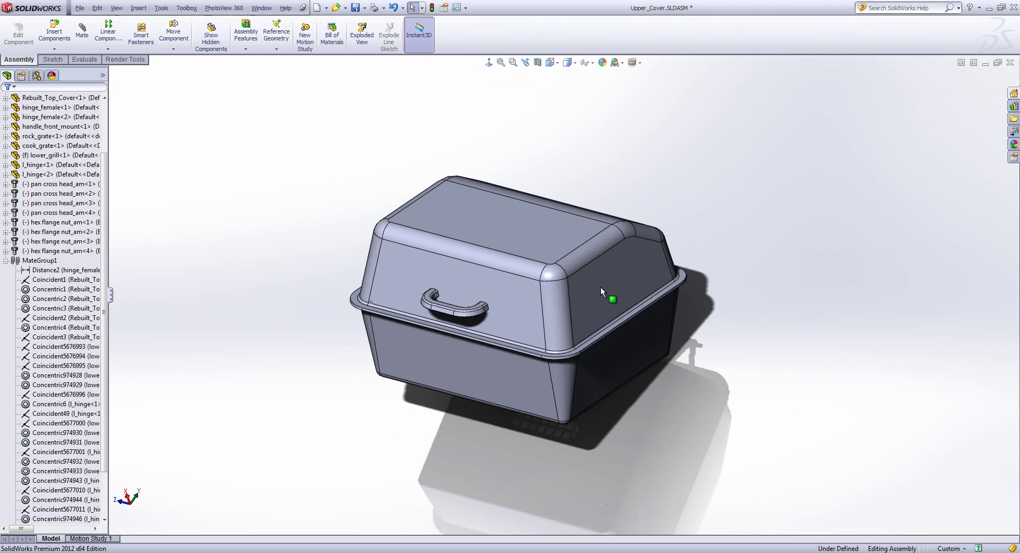
click(36, 75)
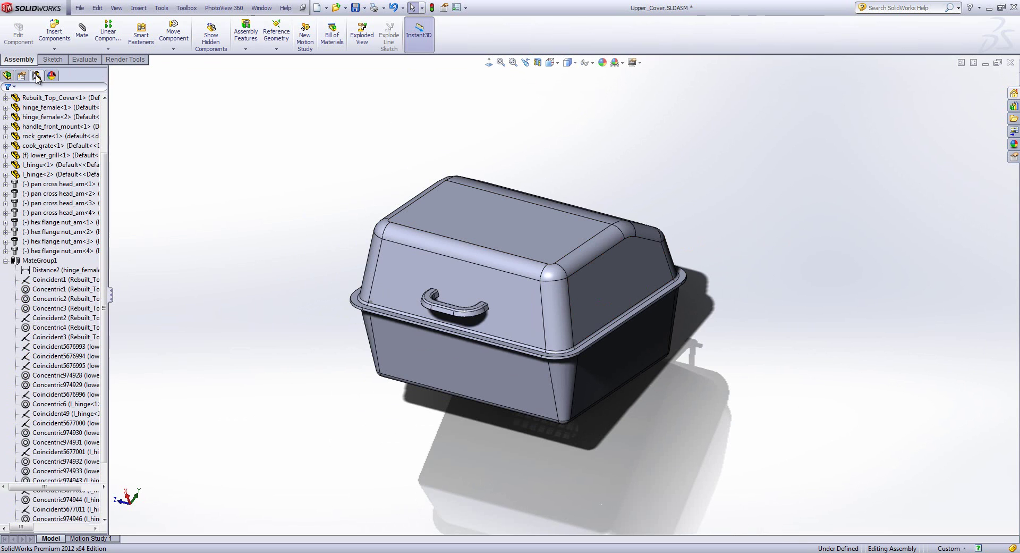
right_click(35, 127)
click(61, 135)
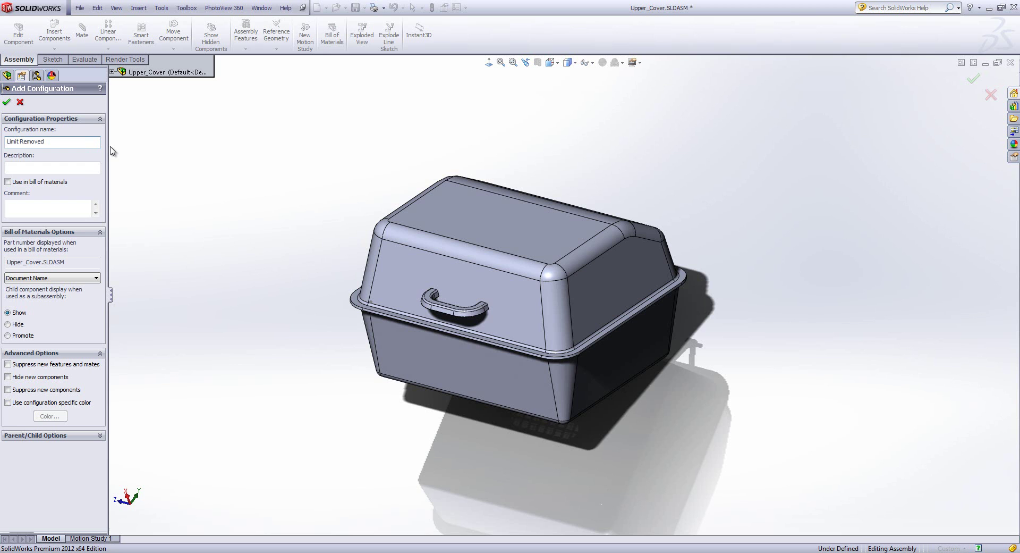
Confirm the Limit Removed configuration and suppress the LimitAngle3 mate in MateGroup1.
click(6, 103)
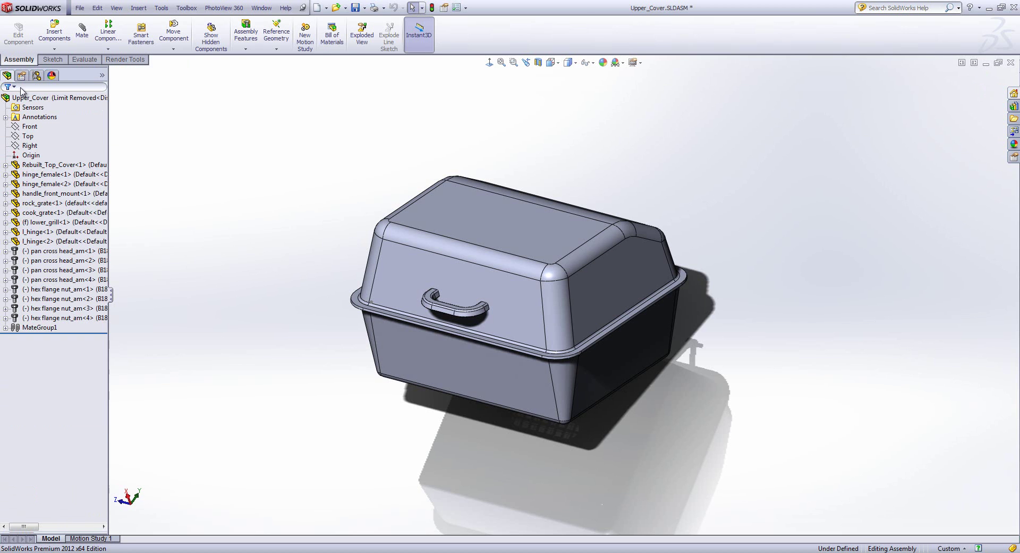
click(5, 327)
click(53, 346)
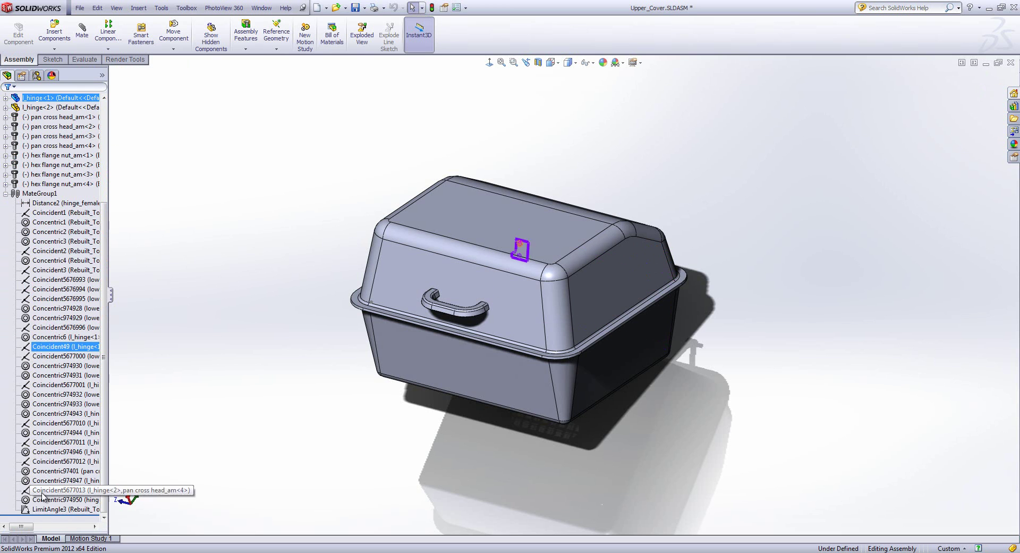
click(46, 509)
right_click(47, 509)
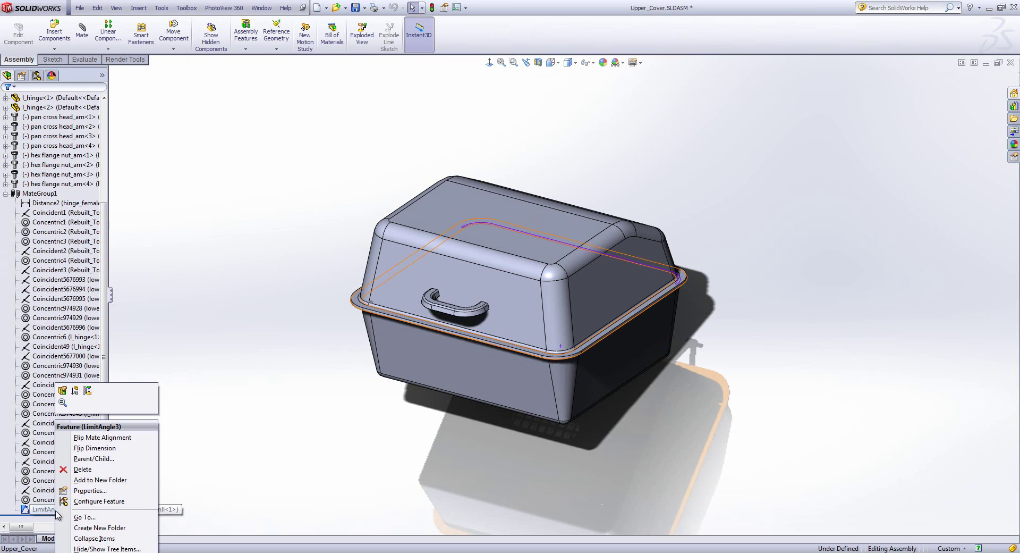
click(76, 391)
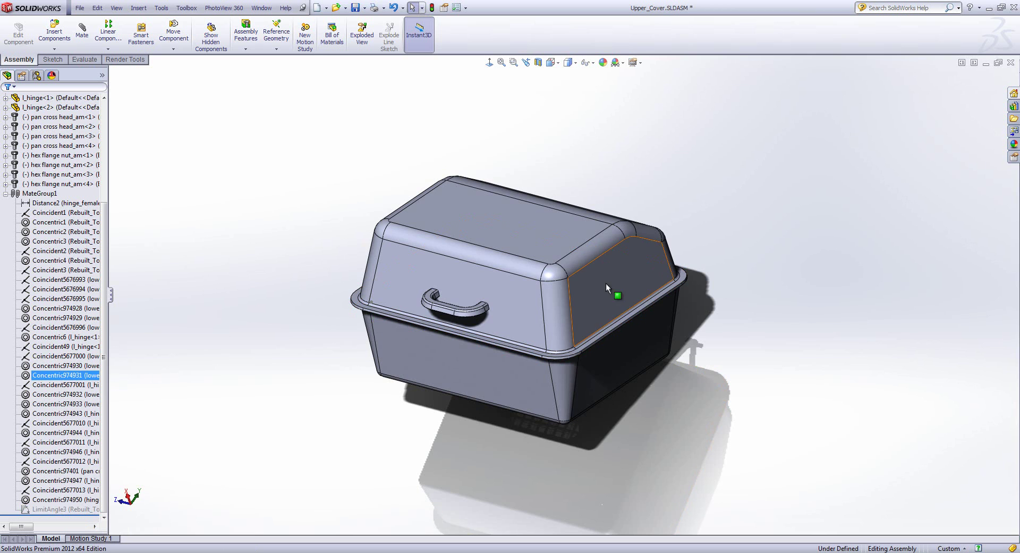
Drag the lid to check it swings freely, then return to the full grill assembly.
drag(614, 285, 563, 219)
click(752, 217)
key(ctrl+Tab)
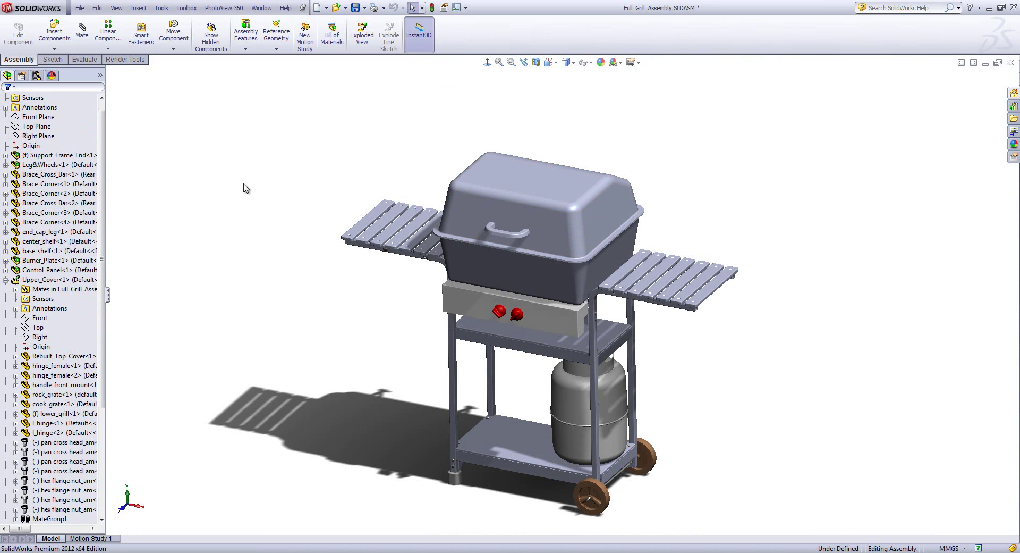
Set Upper_Cover's referenced configuration to Limit Removed and swing the lid open to test.
right_click(80, 279)
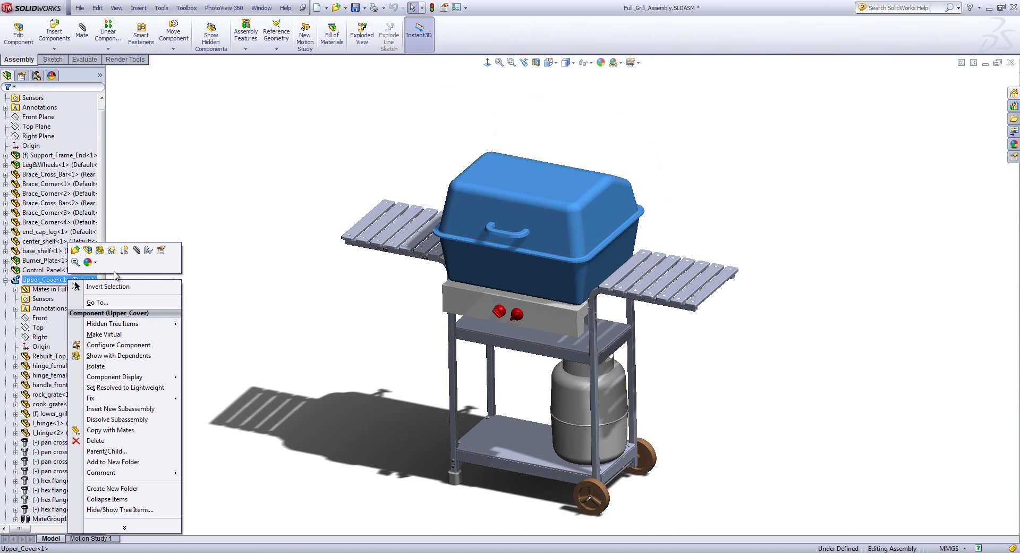
click(161, 250)
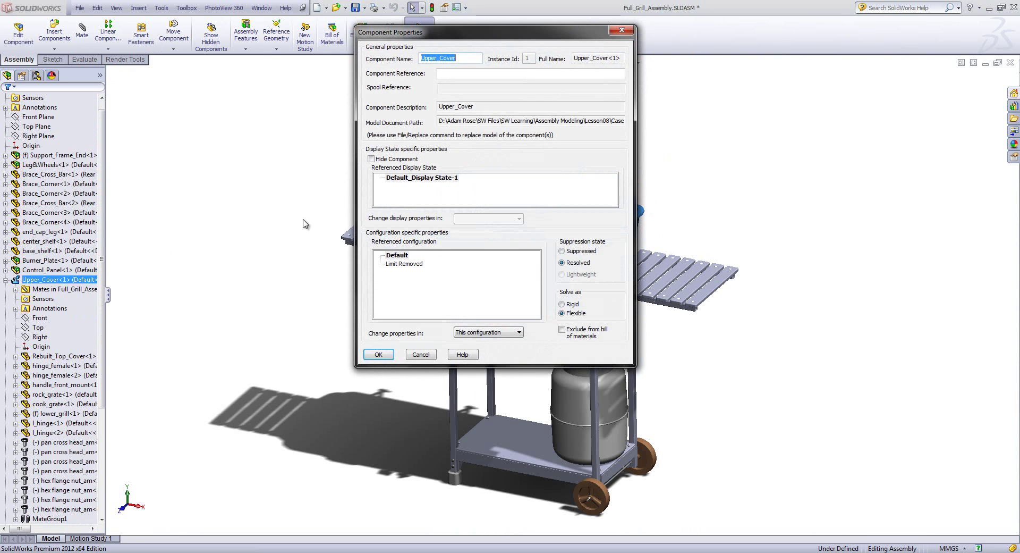
click(406, 264)
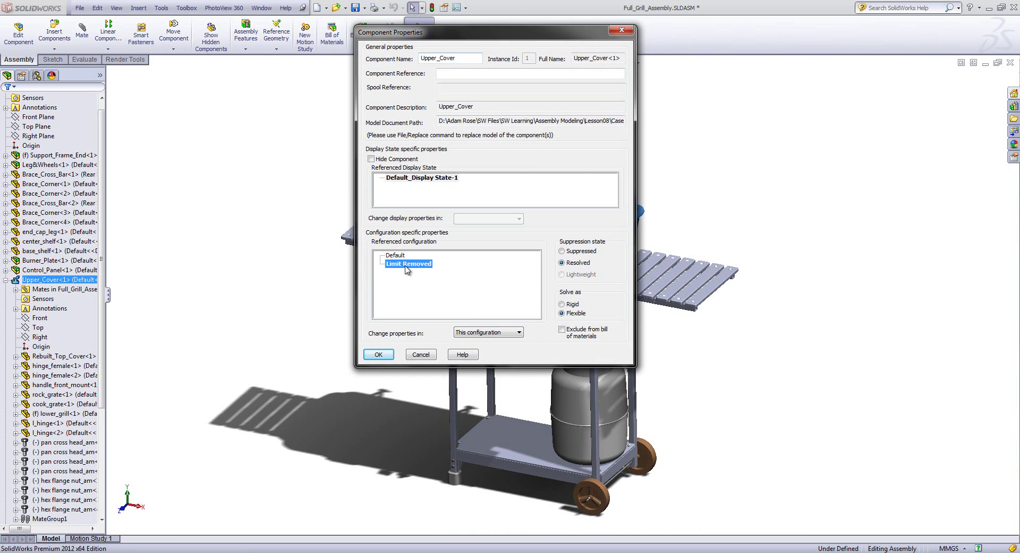
click(379, 354)
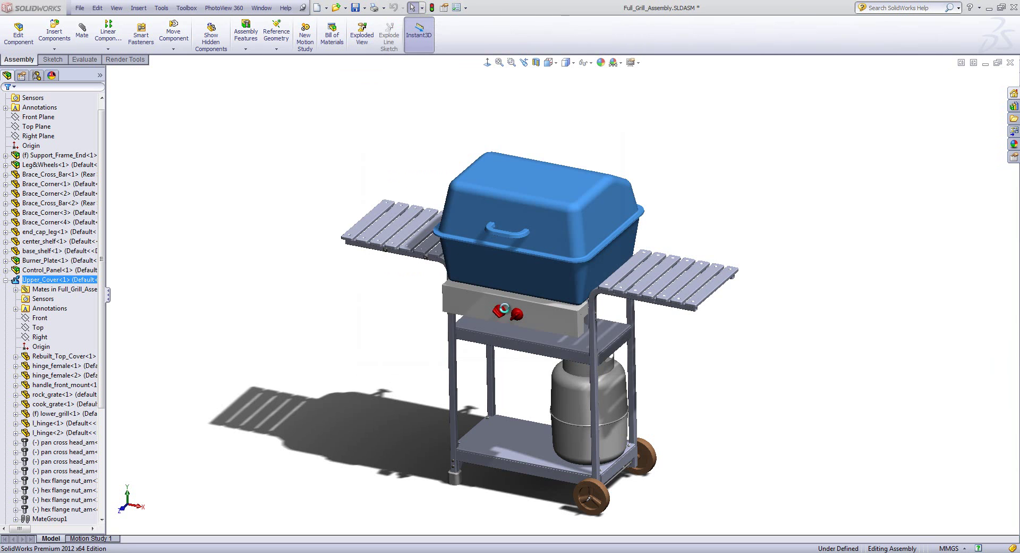
drag(611, 213, 649, 114)
click(755, 178)
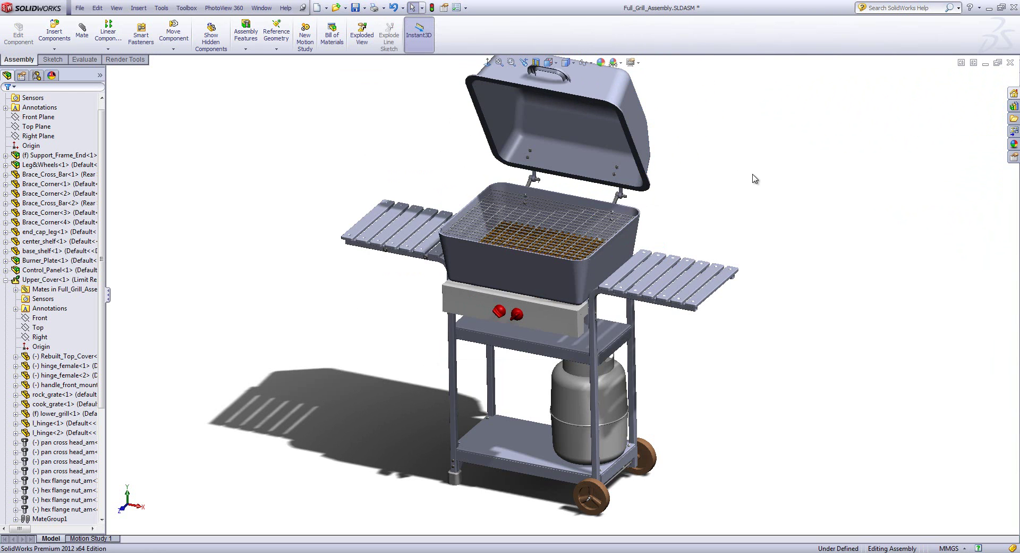
Start an advanced Angle mate between an upper cover face and a side shelf slat face.
click(82, 30)
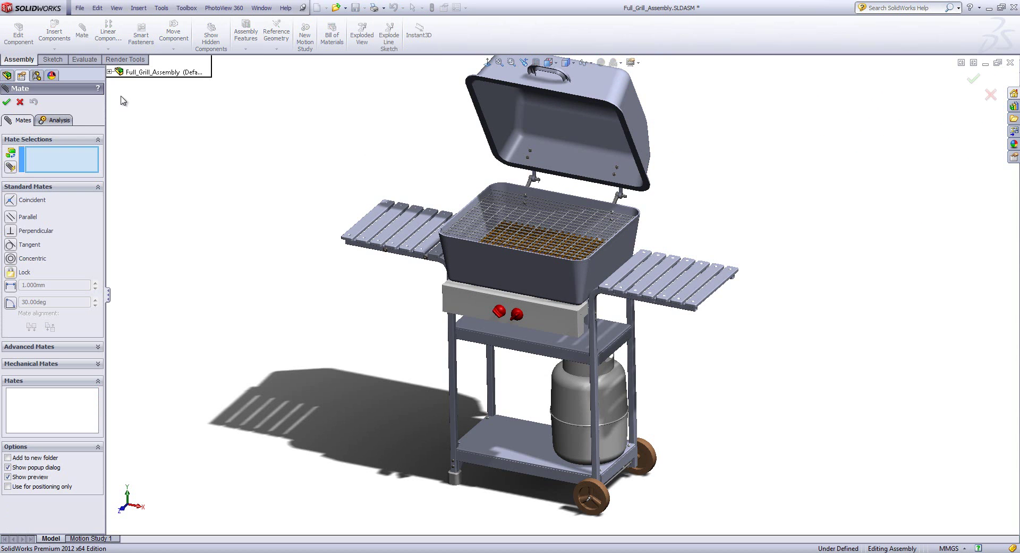
click(81, 347)
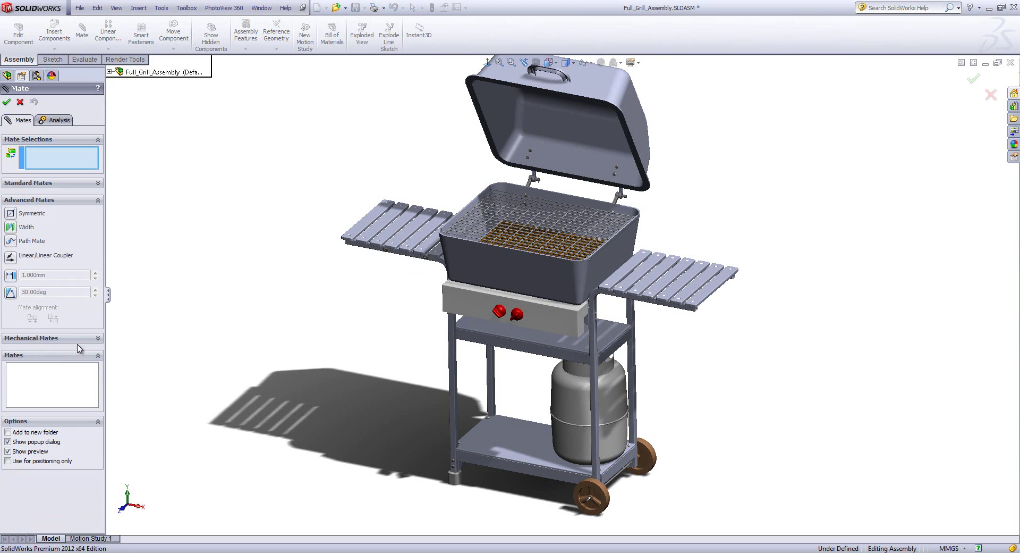
click(10, 293)
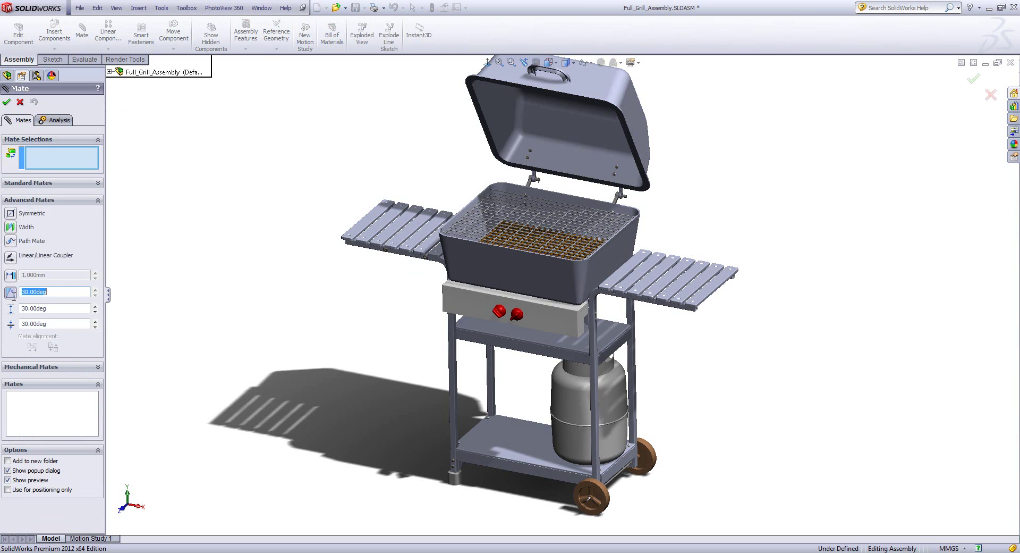
click(648, 169)
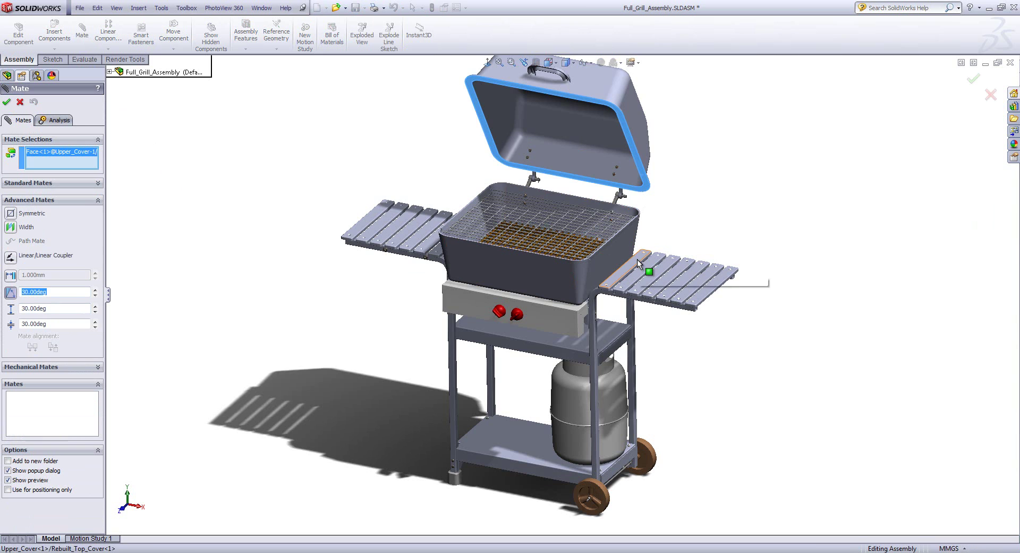
click(636, 259)
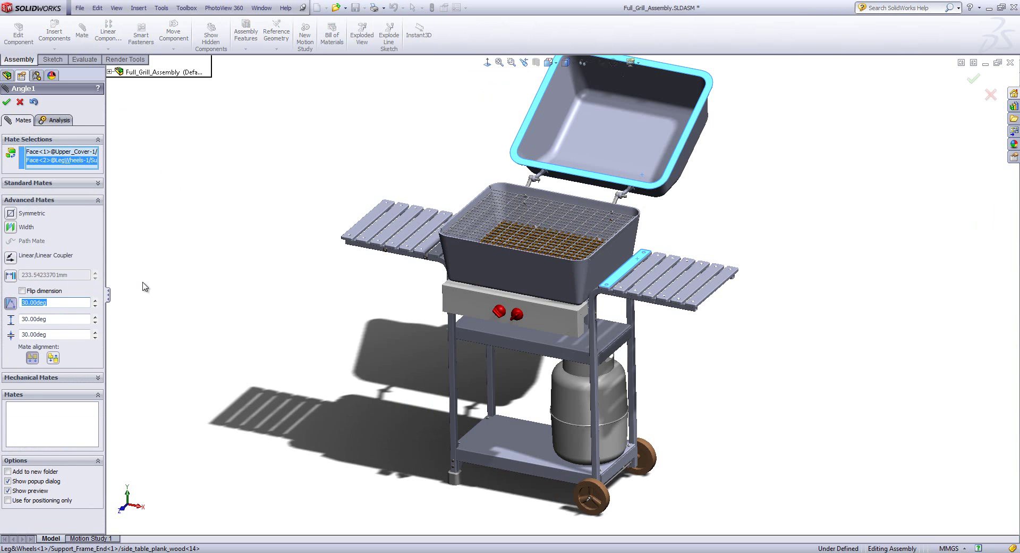
Enter 100° and 180° angle limits, create LimitAngle1, and swing the lid closed.
text(100)
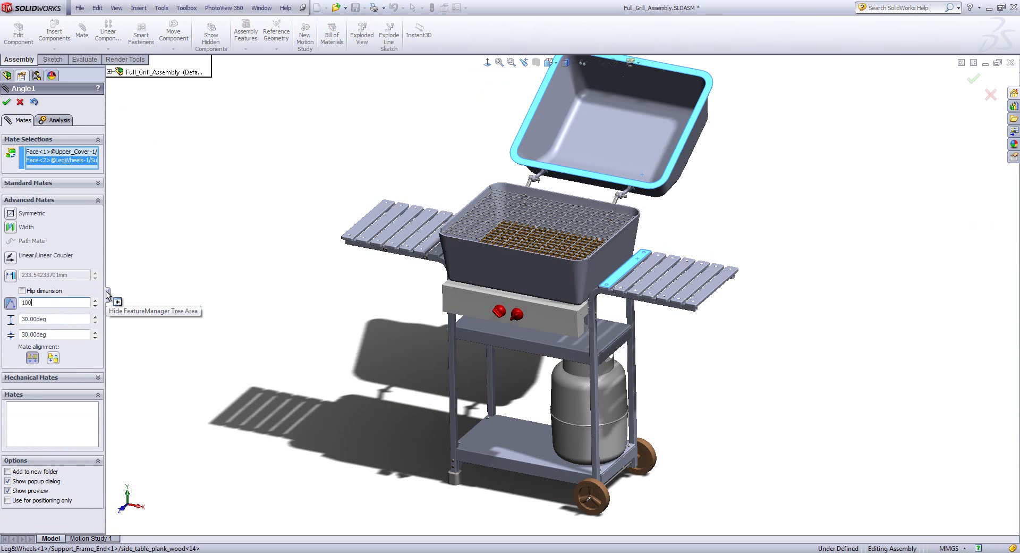
key(Return)
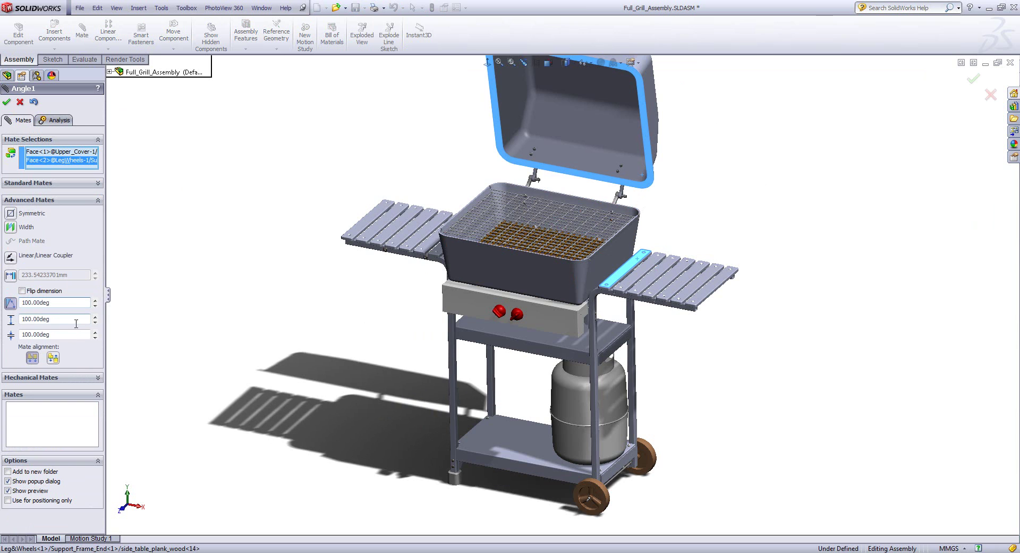
double_click(75, 318)
text(180)
key(Return)
click(7, 102)
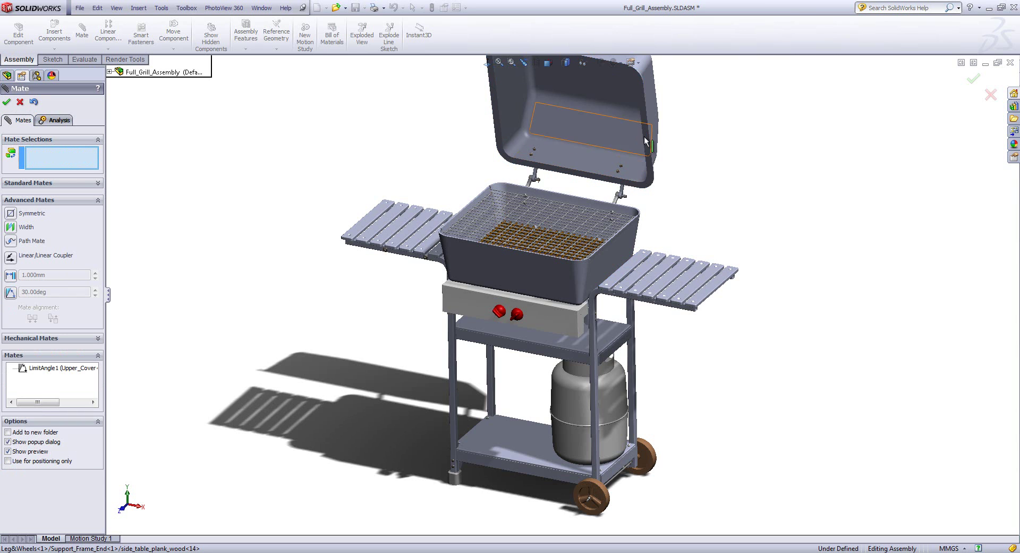
click(7, 102)
drag(622, 112, 573, 255)
Leave the grill lid closed and bring the PowerPoint slide show back to the front.
key(Escape)
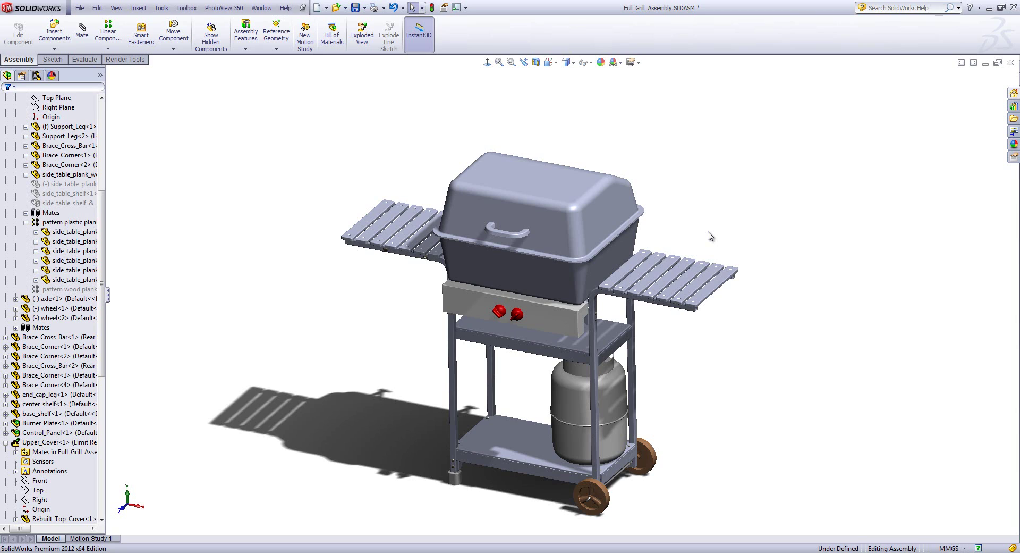
key(super+Tab)
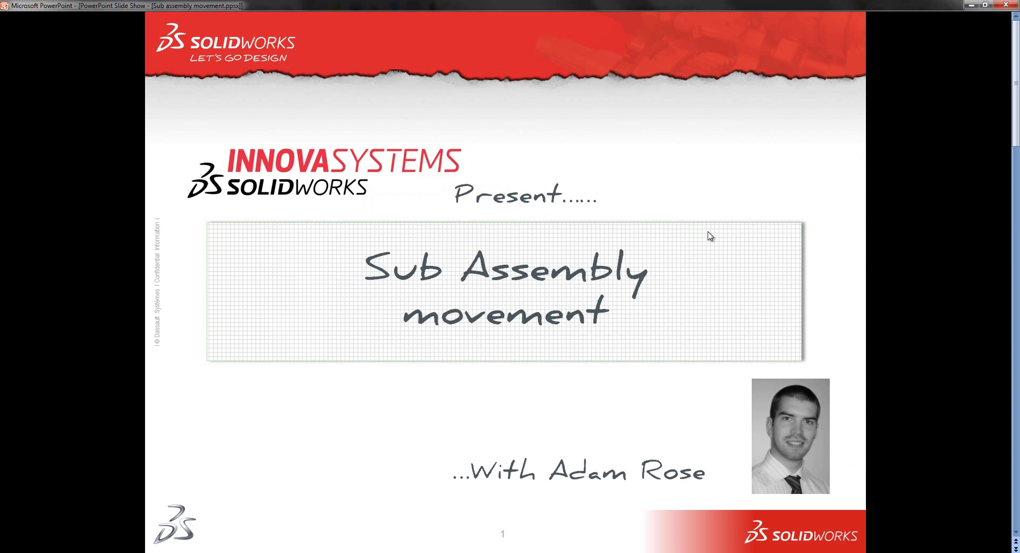